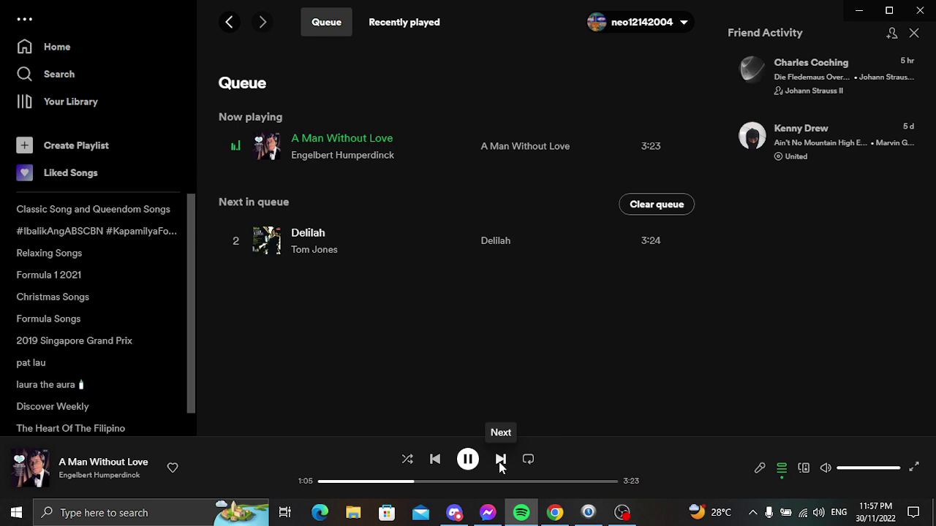
Step: Skip from A Man Without Love to Tom Jones's 'Delilah' with the Next button
click(501, 460)
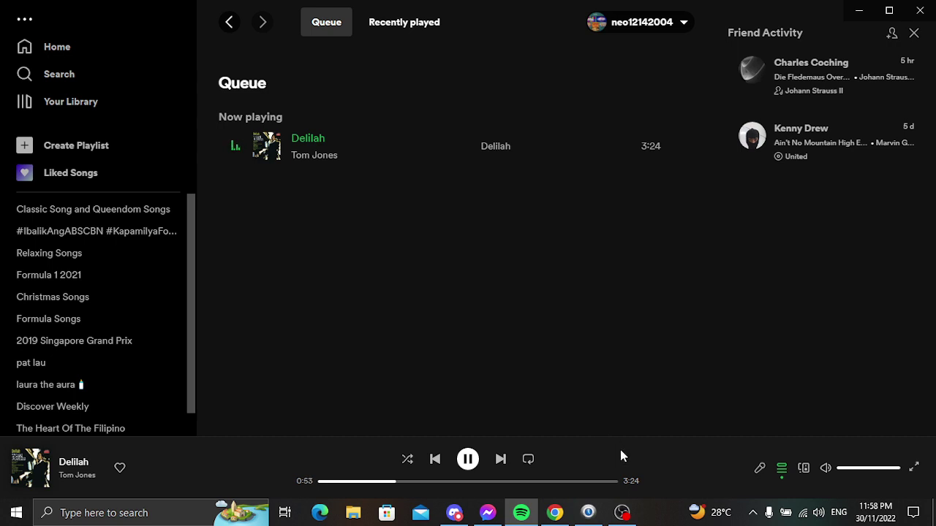
Step: Bring the OBS Studio window in front of Spotify from the taskbar
click(622, 512)
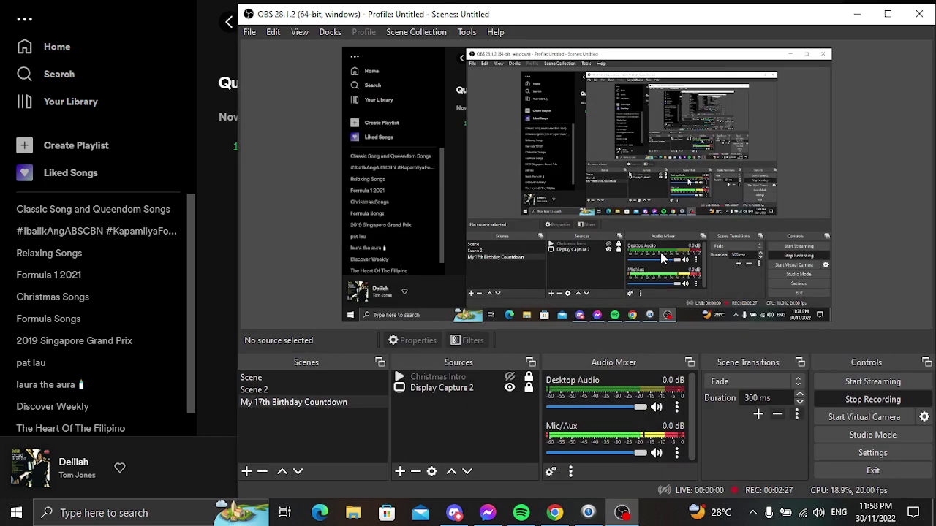